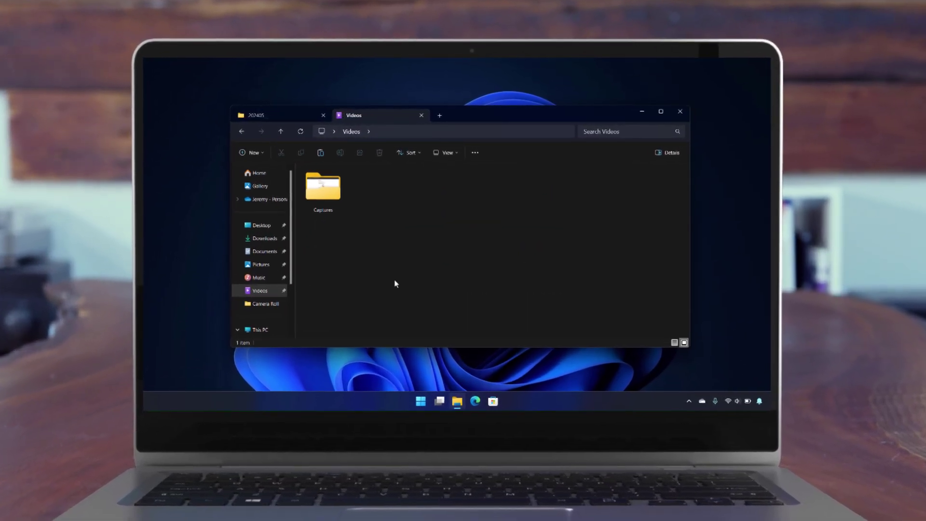
Paste the copied IMG_7453.MOV video into the Videos folder
key(ctrl+v)
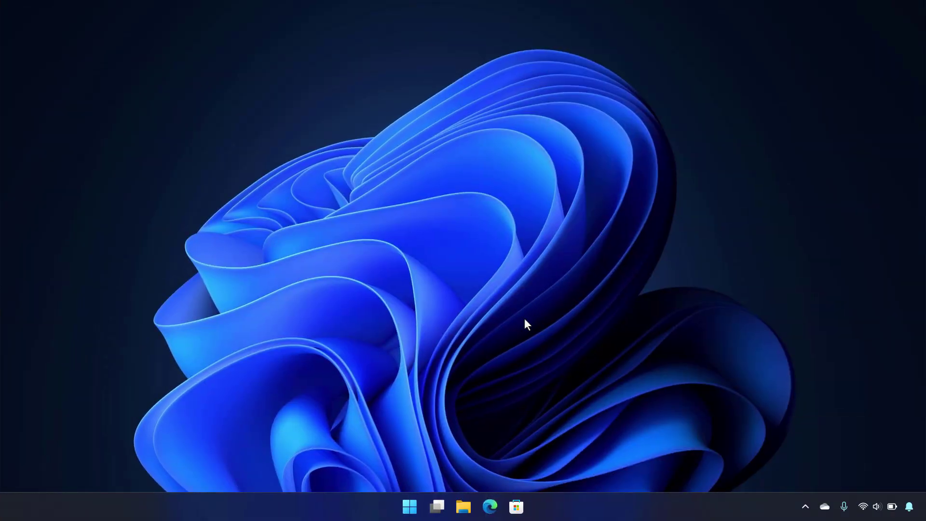
Browse from This PC into Apple iPhone's Internal Storage and open the 202405_ folder
click(463, 506)
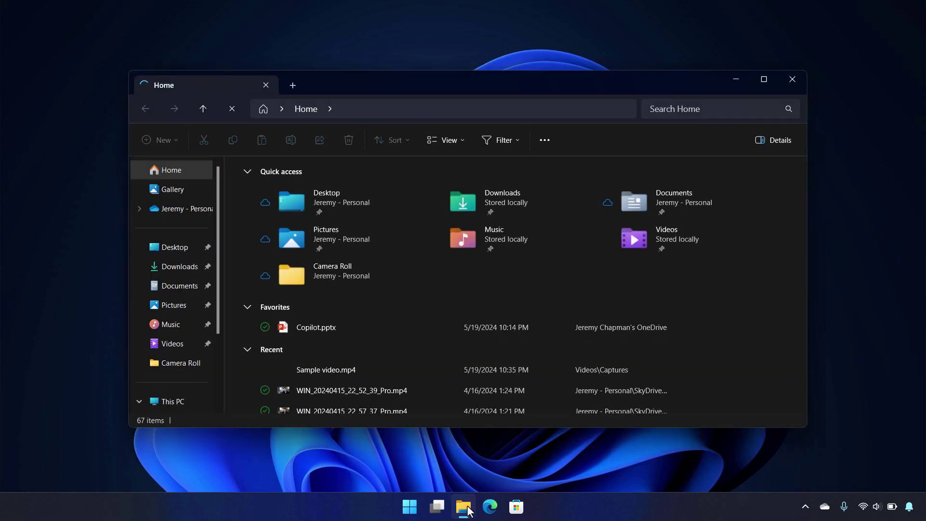
click(179, 403)
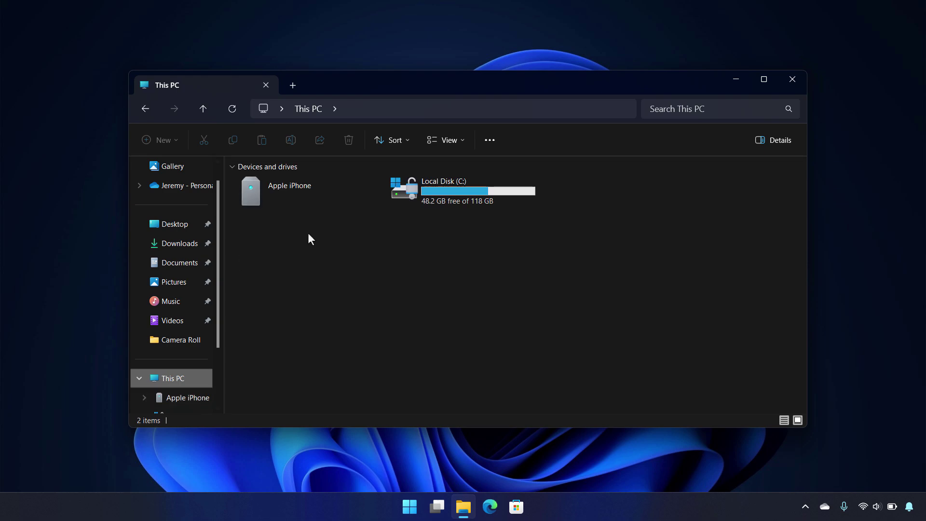
double_click(303, 187)
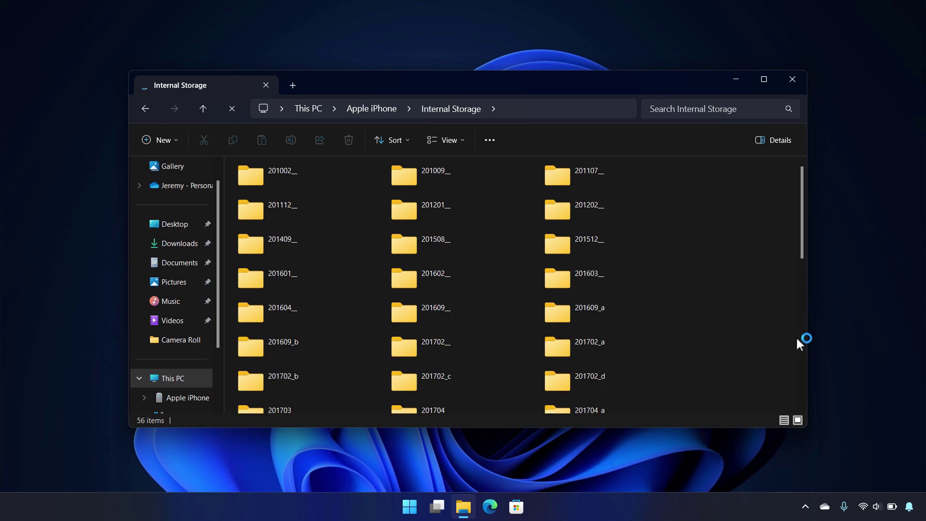
drag(803, 340, 803, 385)
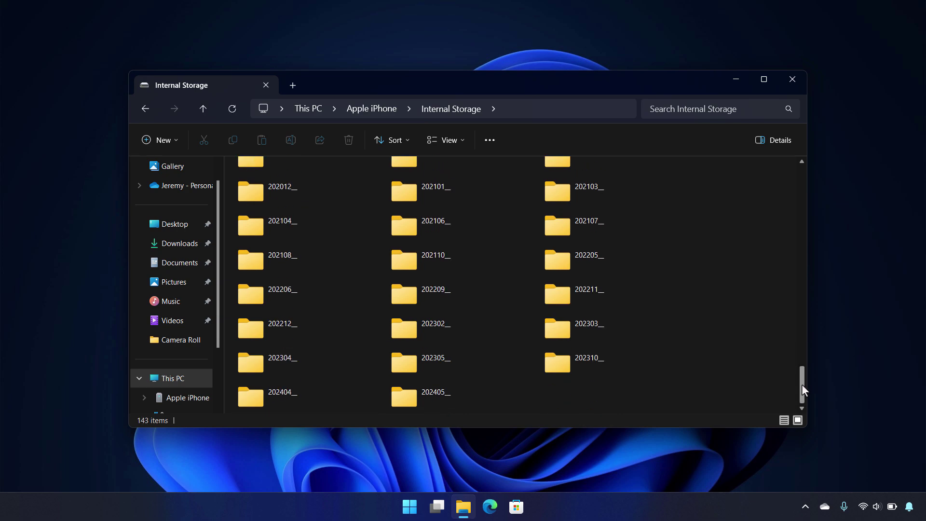
double_click(468, 394)
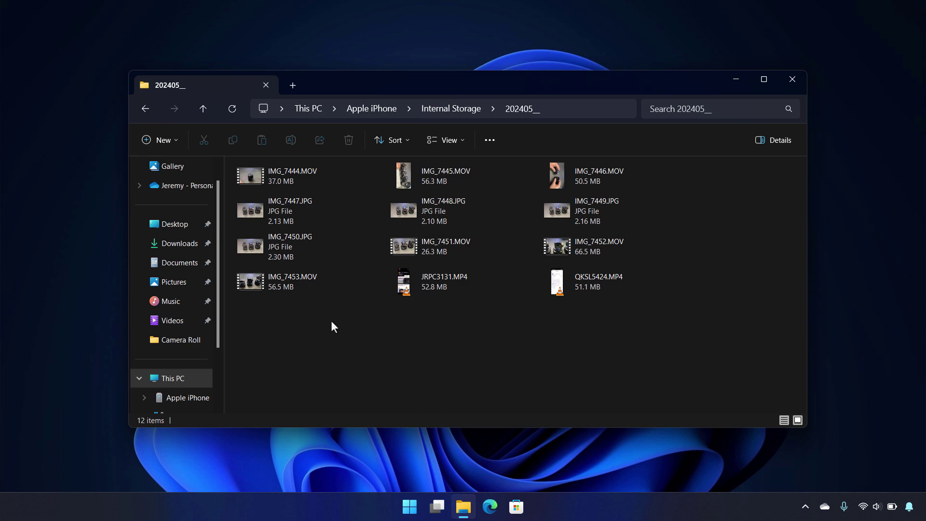
Copy IMG_7453.MOV (56.5 MB) from 202405_ into the PC's Videos folder via a second tab
click(301, 286)
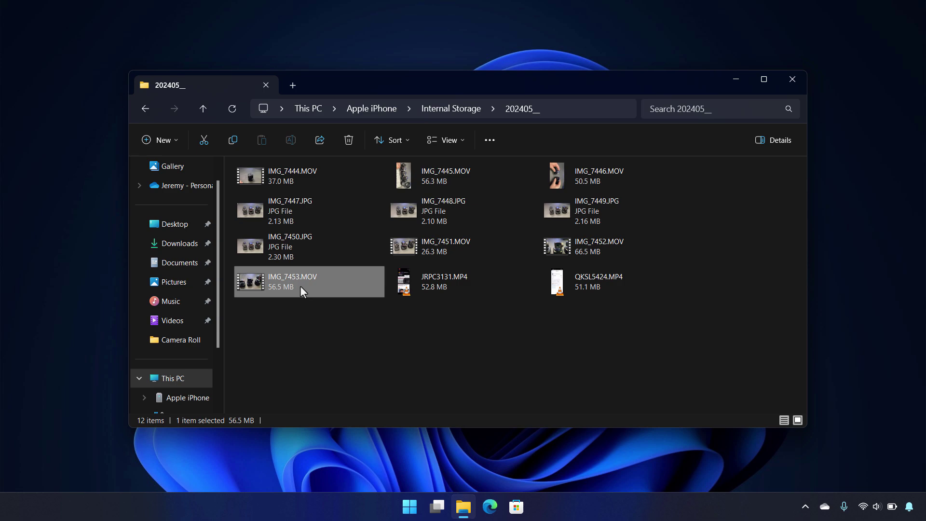
click(293, 89)
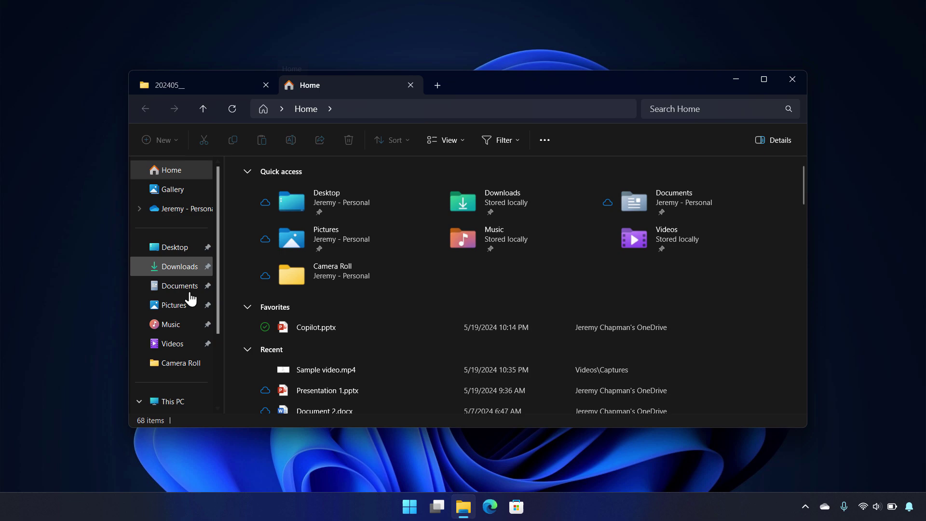
click(179, 345)
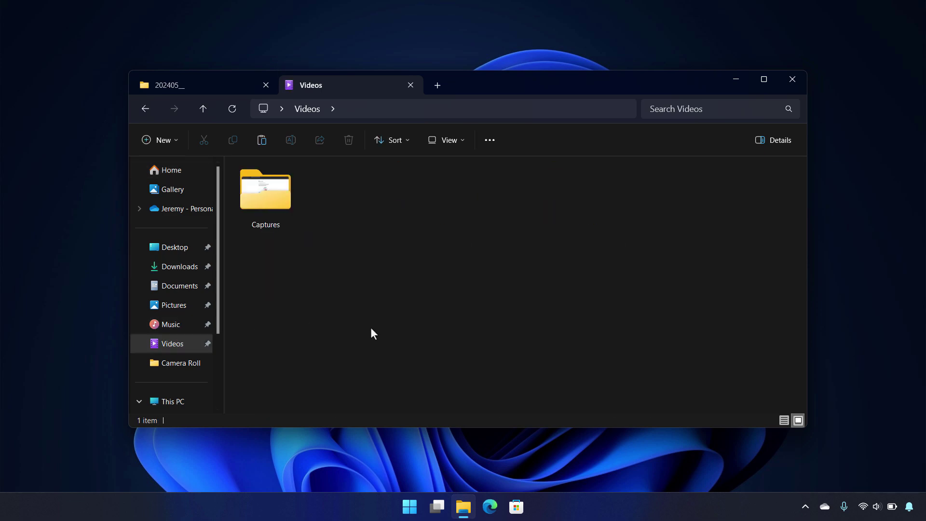
key(ctrl+v)
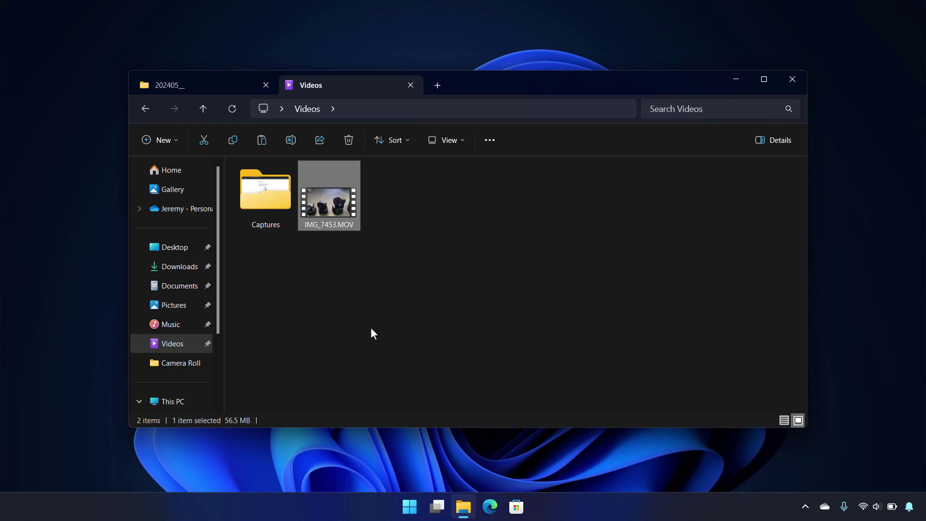
click(372, 331)
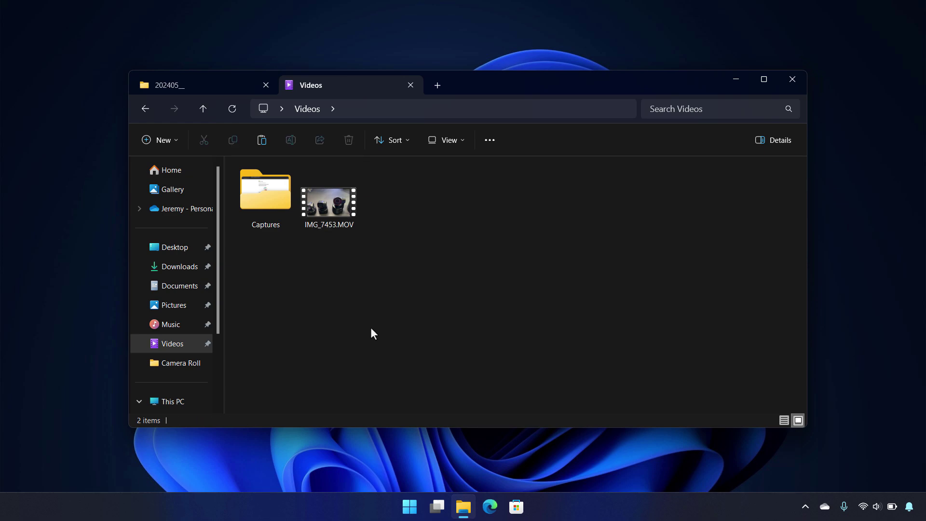
right_click(337, 210)
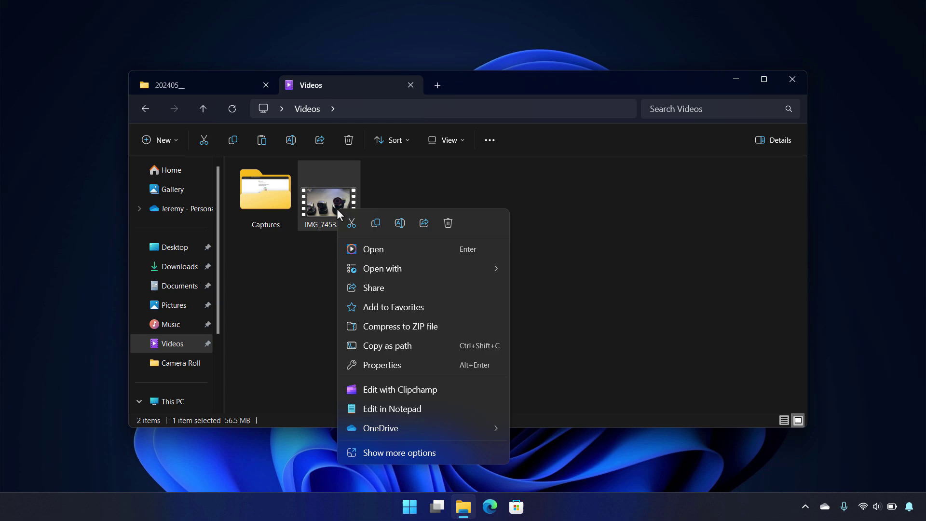
click(377, 226)
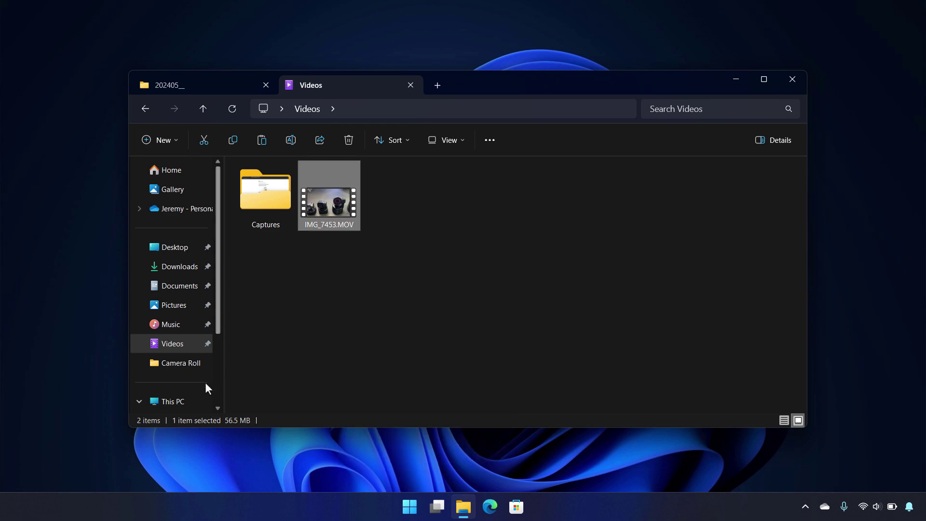
Open the iPhone's Internal Storage and look inside the 201002_ folder
scroll(206, 386, down, 2)
click(195, 368)
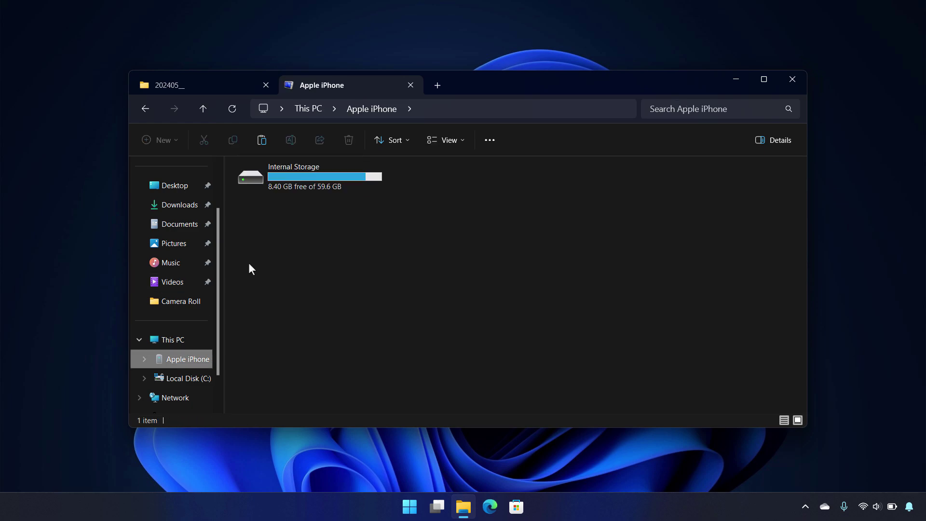
double_click(327, 184)
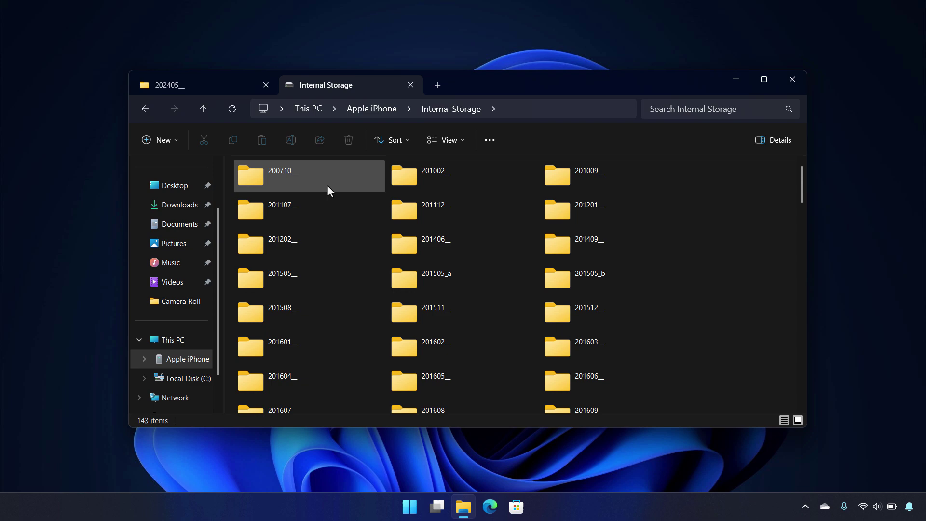
double_click(408, 190)
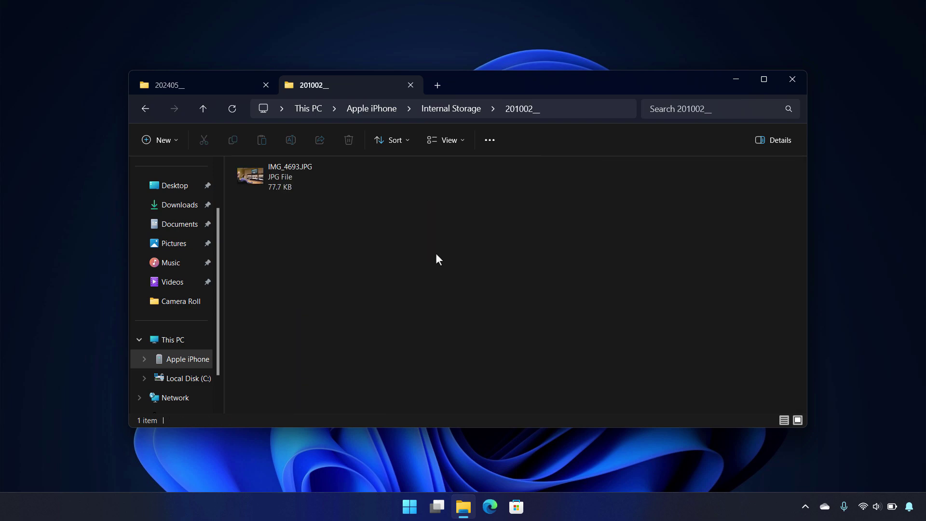
right_click(414, 240)
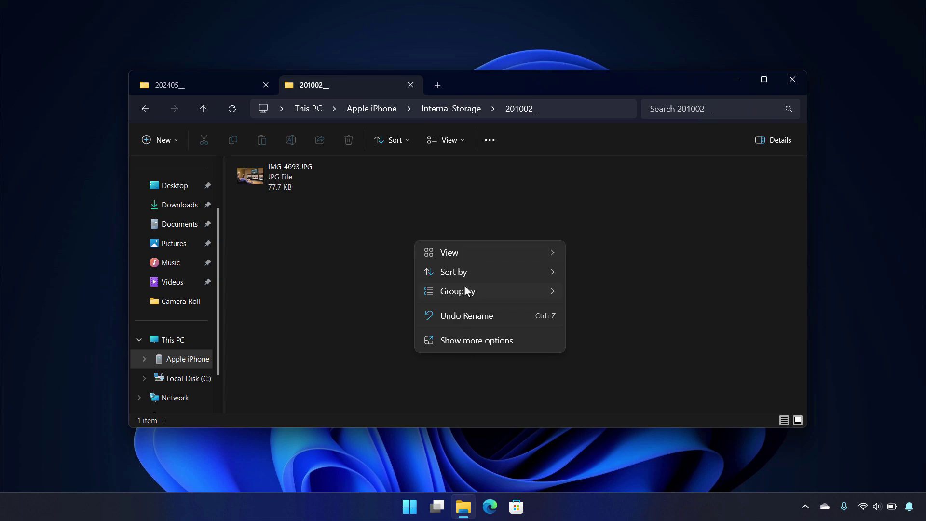
click(412, 197)
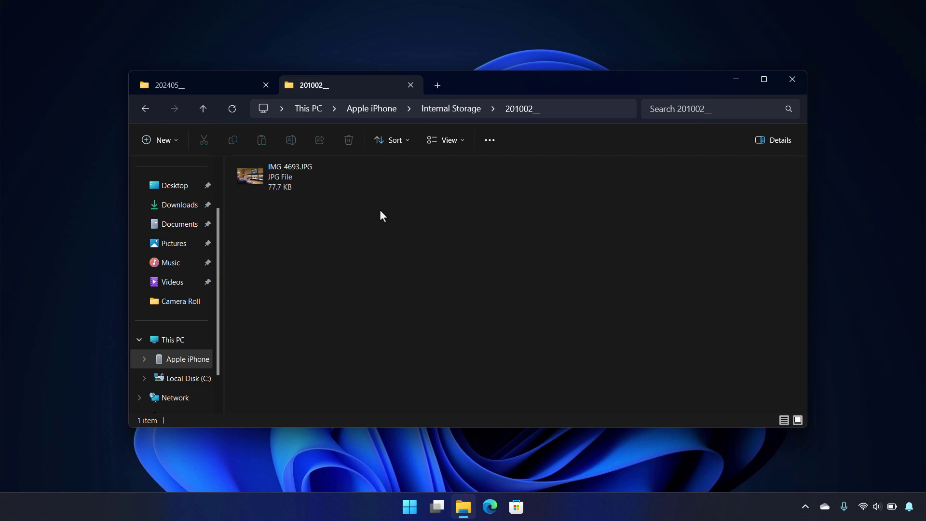
Return to Internal Storage and open the 202404_ folder
click(441, 109)
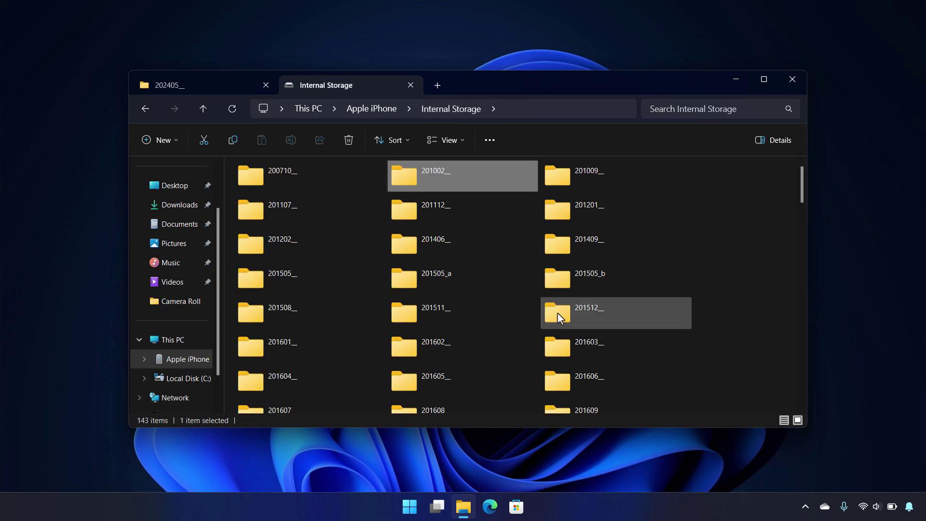
scroll(558, 314, down, 15)
scroll(557, 314, down, 10)
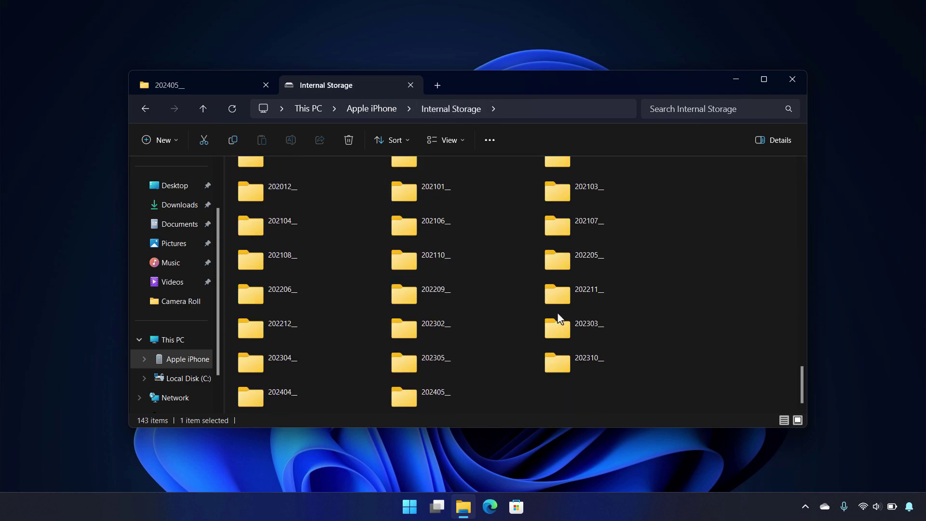
double_click(321, 386)
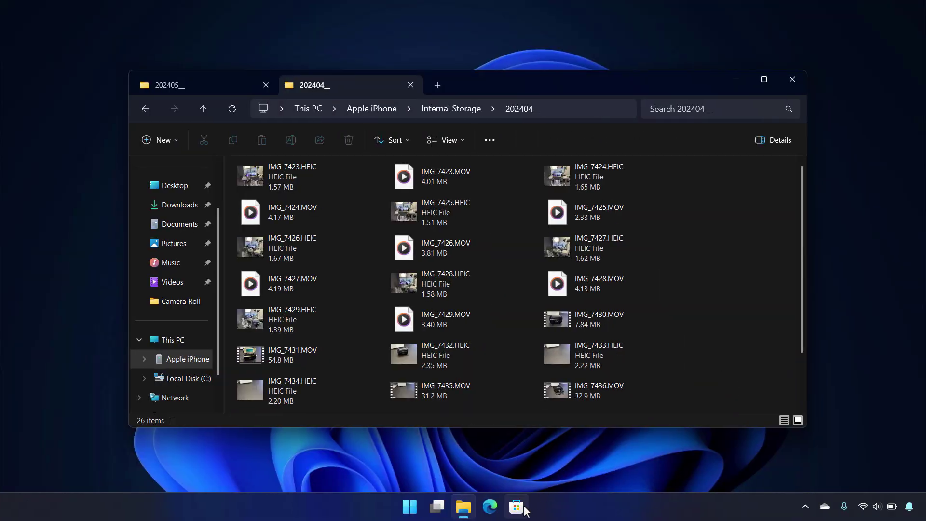
Search Microsoft Store for 'apple de', get the Apple Devices app and launch it
click(517, 506)
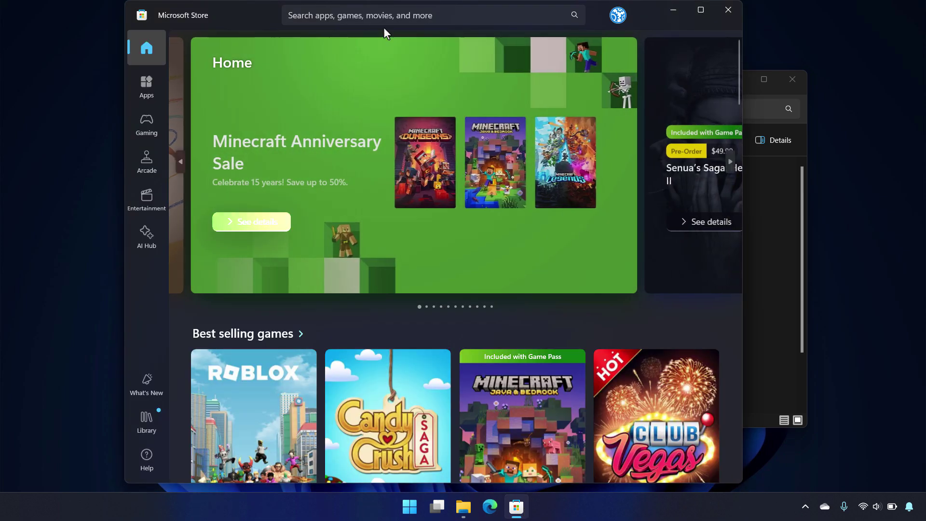
click(393, 21)
text(appl)
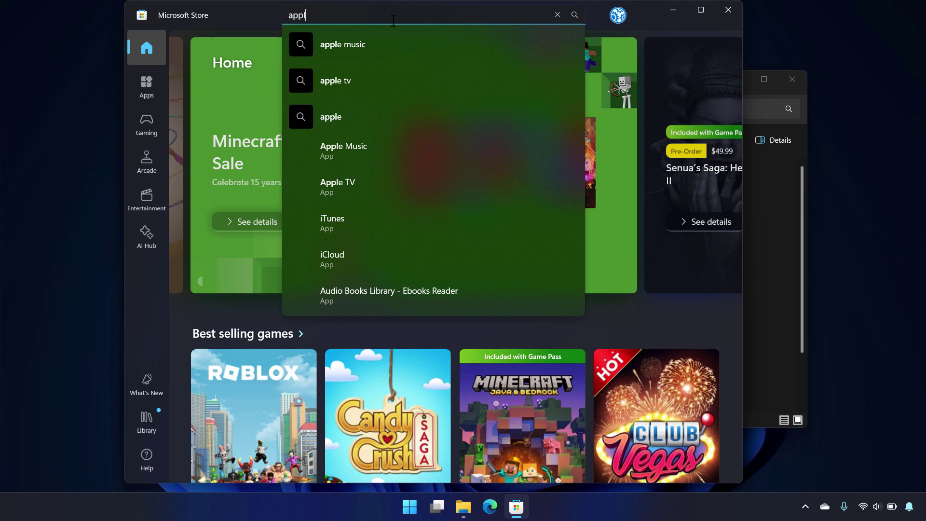
text(e de)
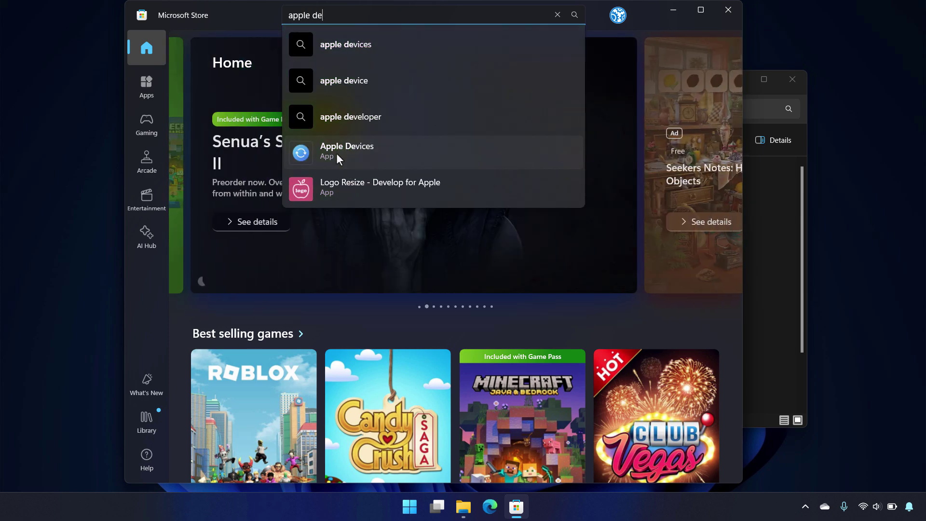
click(338, 153)
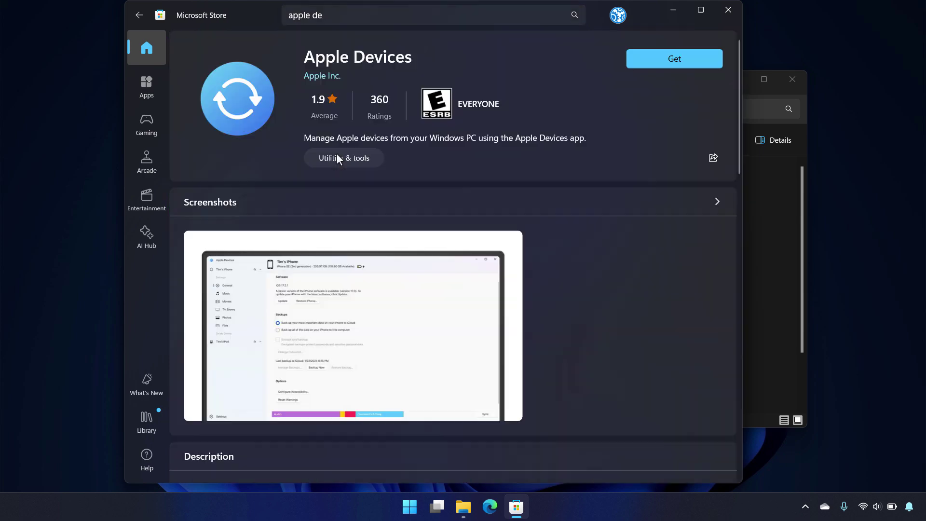
click(660, 62)
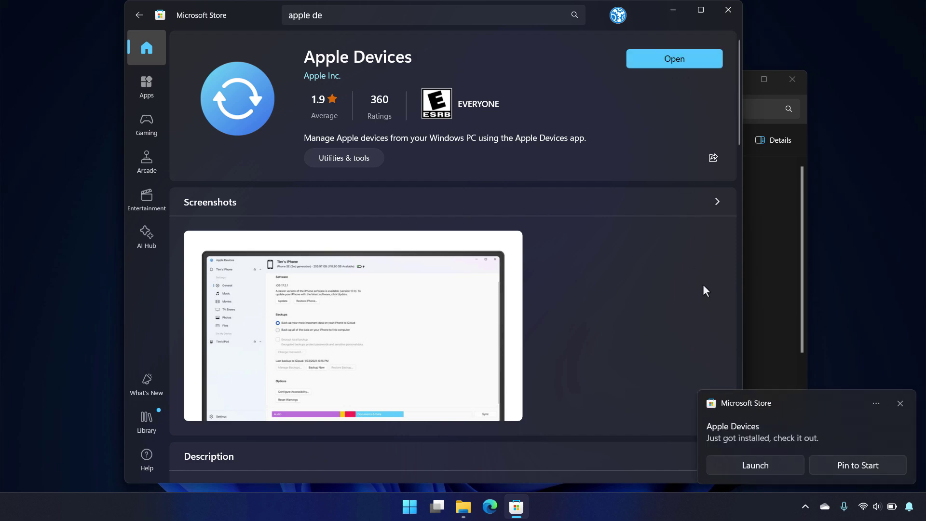
click(755, 471)
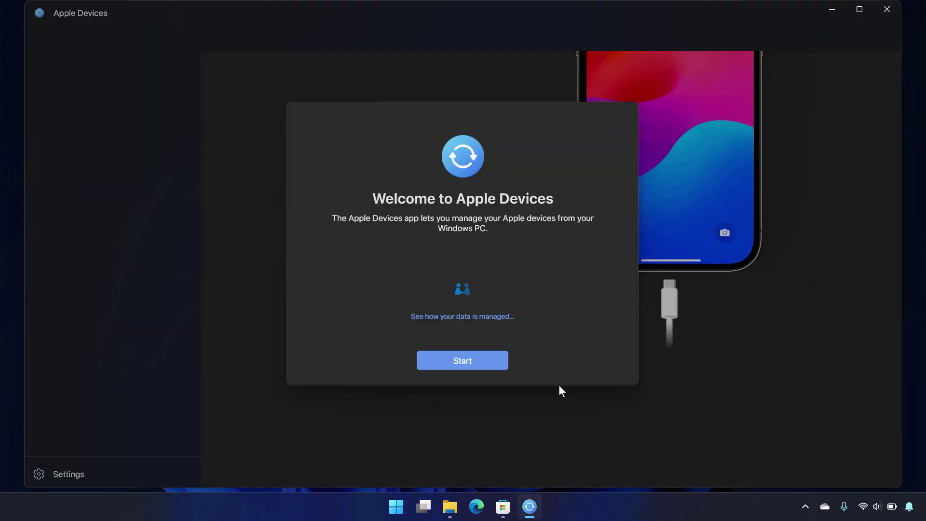
Pass the Apple Devices welcome screen and dismiss the device-disconnected warning
click(481, 360)
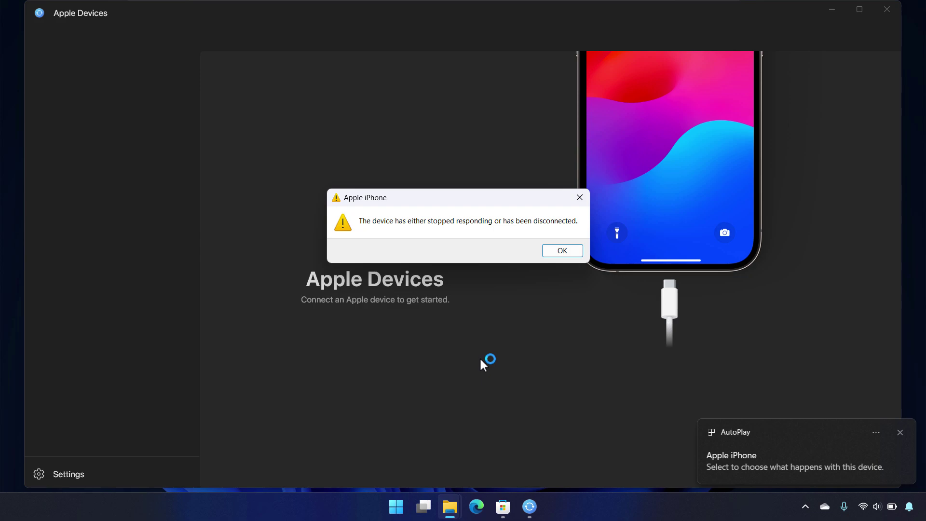
click(579, 252)
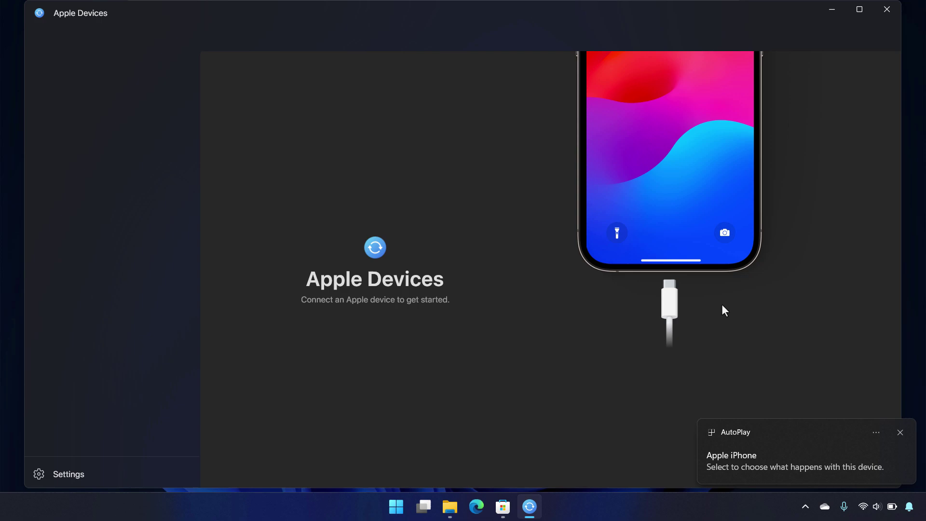
From the iPhone's AutoPlay notification, open the device to view files and enter Internal Storage
click(757, 466)
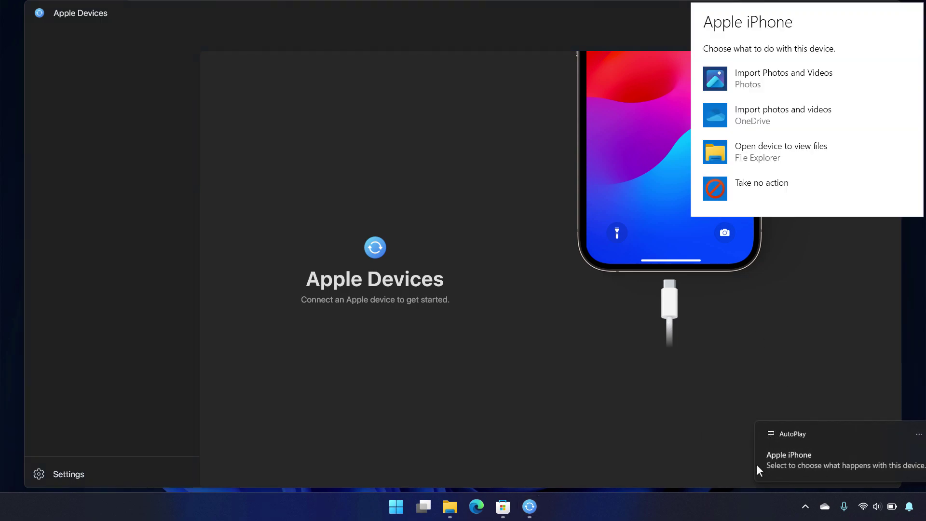
click(803, 170)
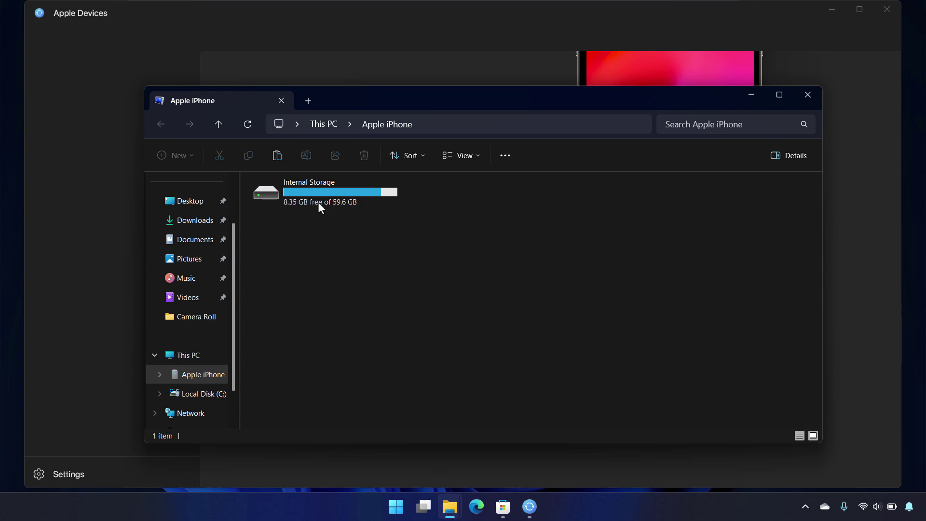
double_click(323, 198)
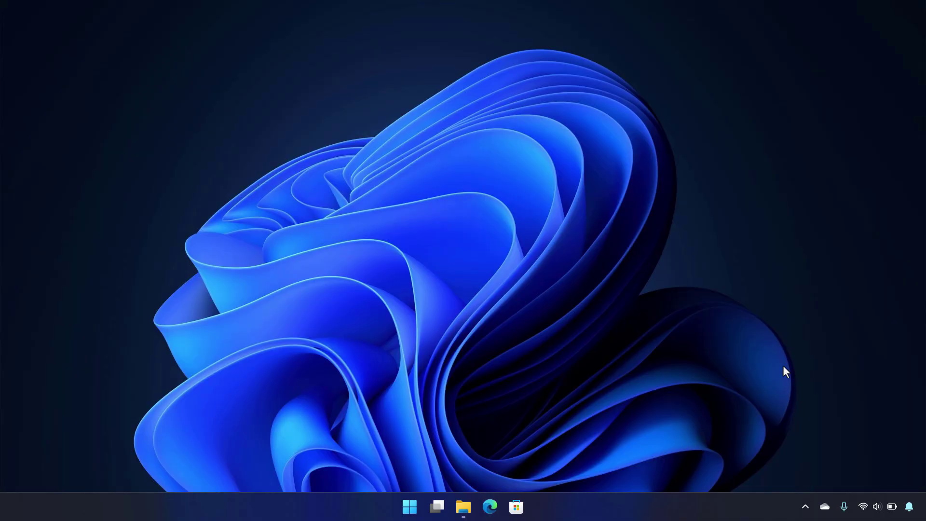
Relaunch Apple Devices from a Start search for 'app' and show the iPhone's Photos page
key(super)
text(app)
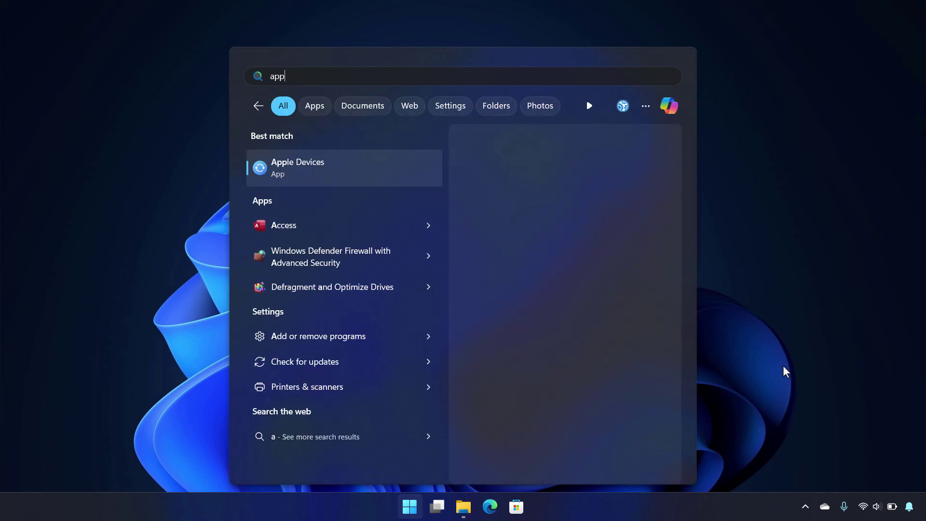
click(349, 155)
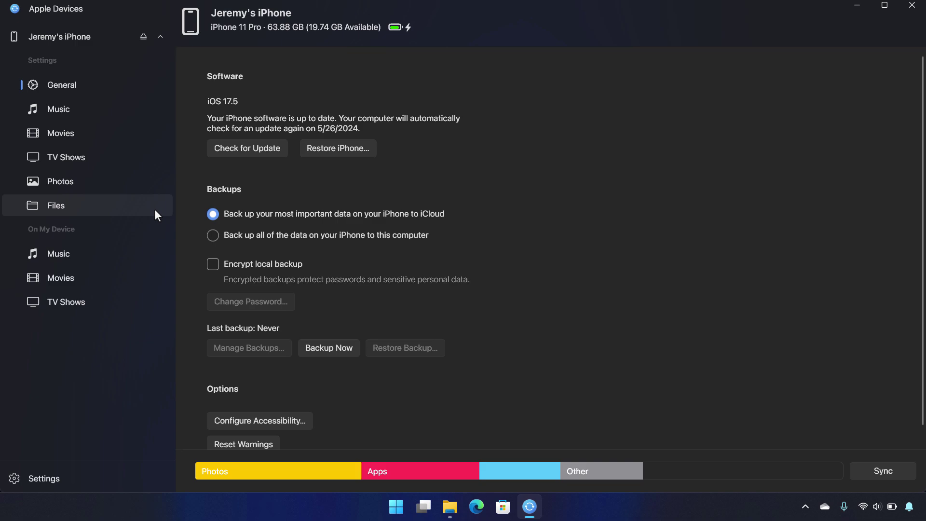
click(96, 180)
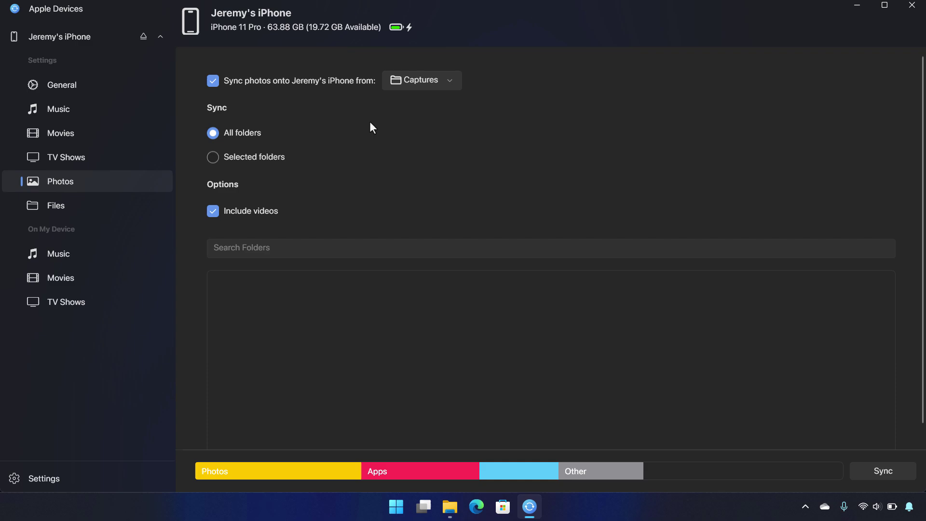
Choose Videos as the photo sync source and limit it to the selected Captures folder
click(435, 85)
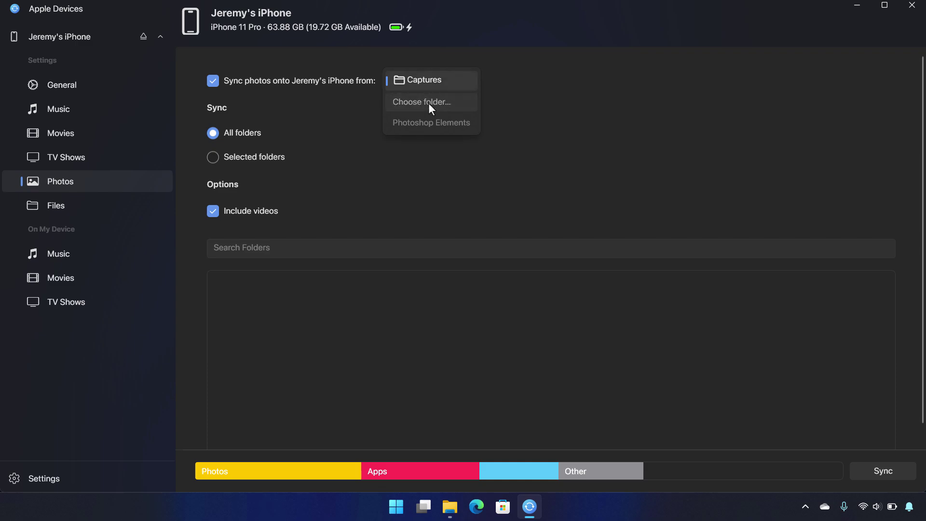
click(429, 103)
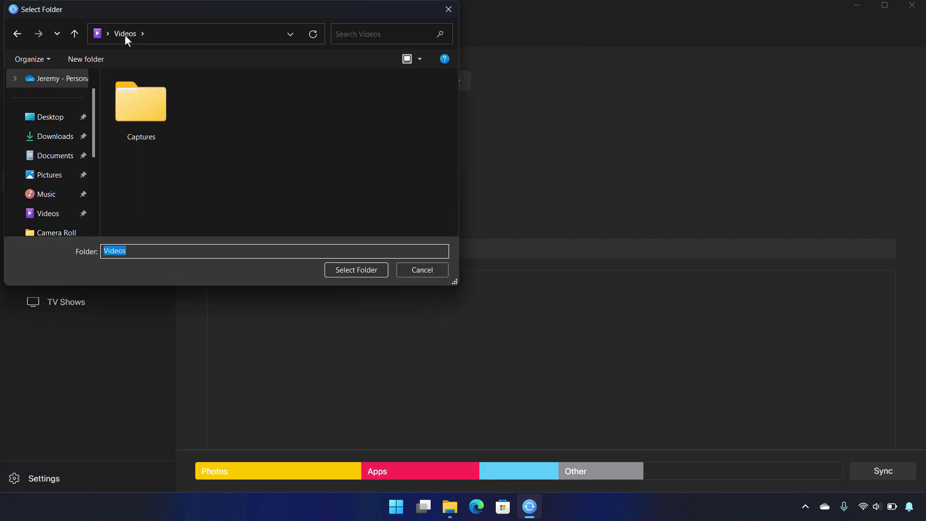
click(301, 128)
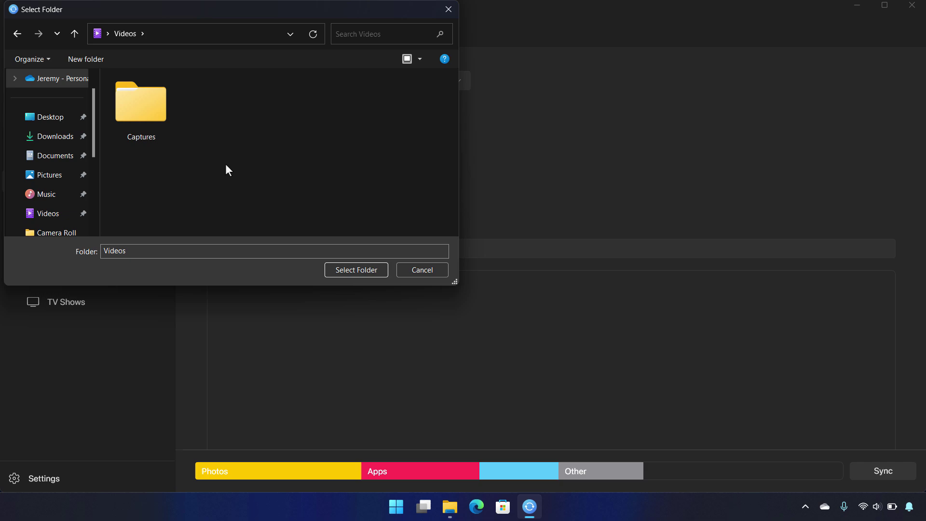
click(360, 270)
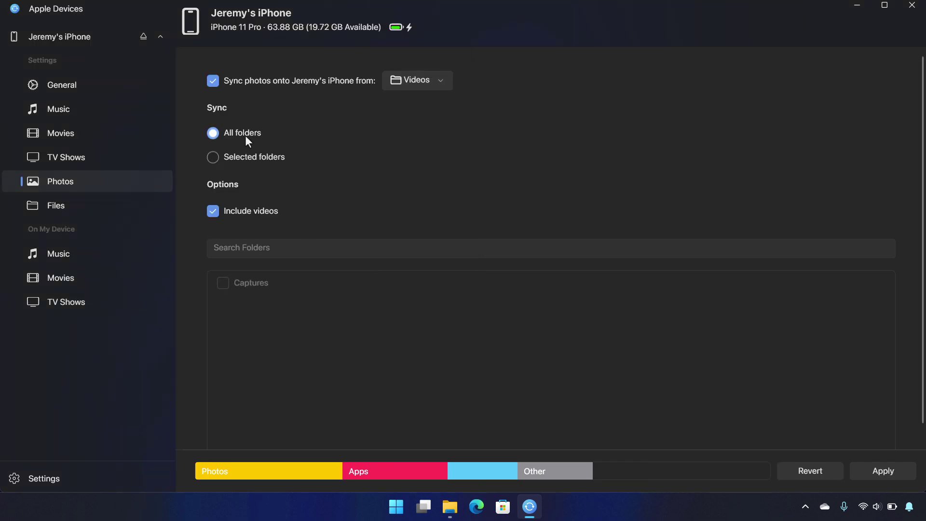
click(258, 155)
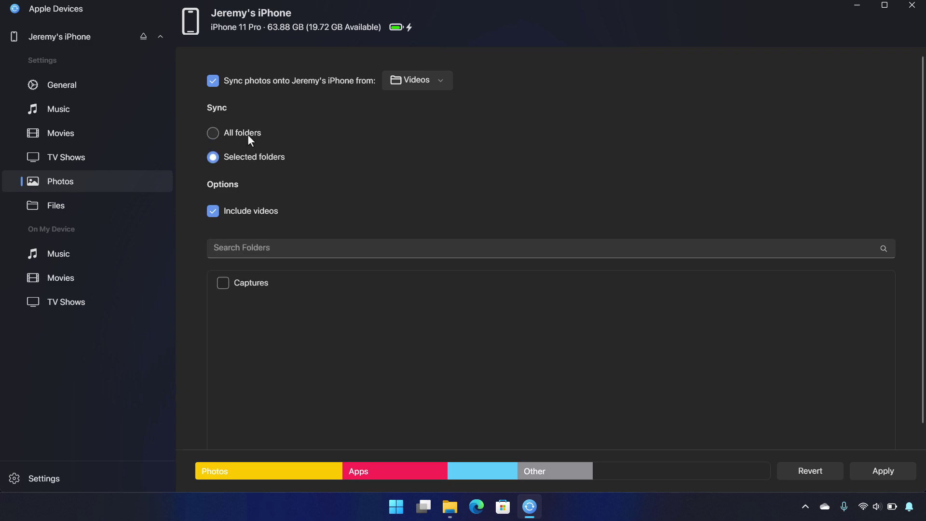
click(228, 282)
Paste the red car, black car and silver van photos from Pictures into Videos > Captures
click(450, 507)
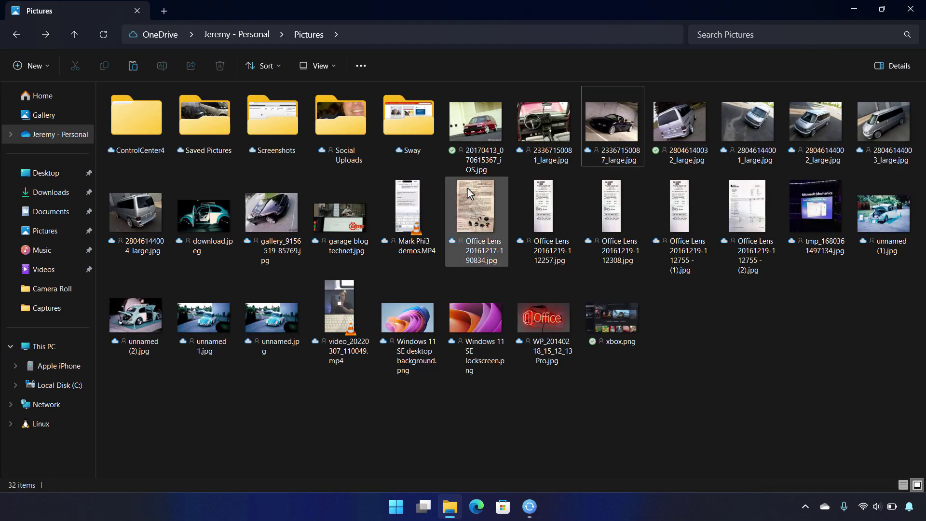
click(464, 128)
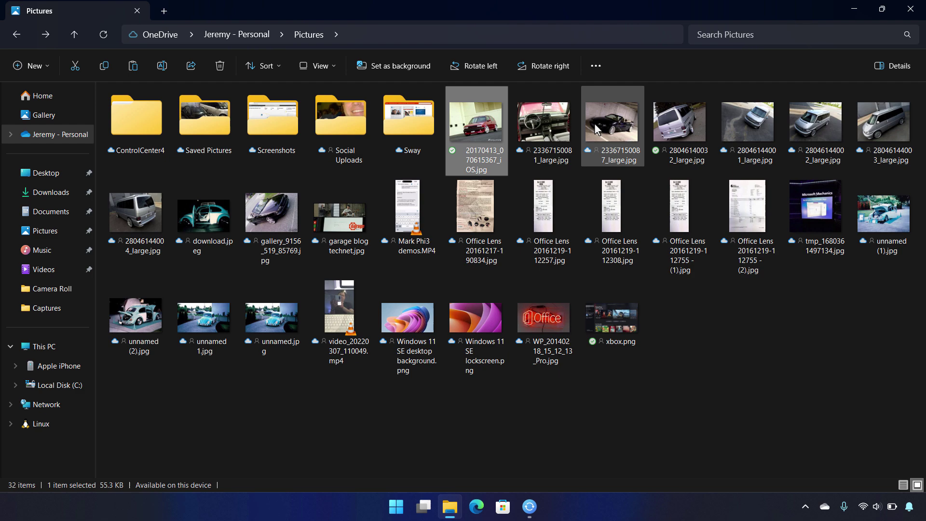
ctrl+click(618, 120)
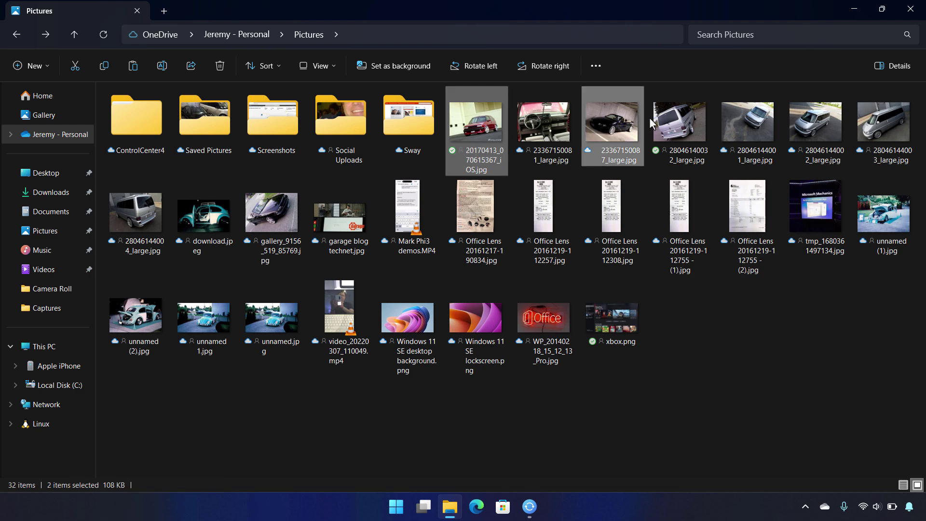
ctrl+click(688, 126)
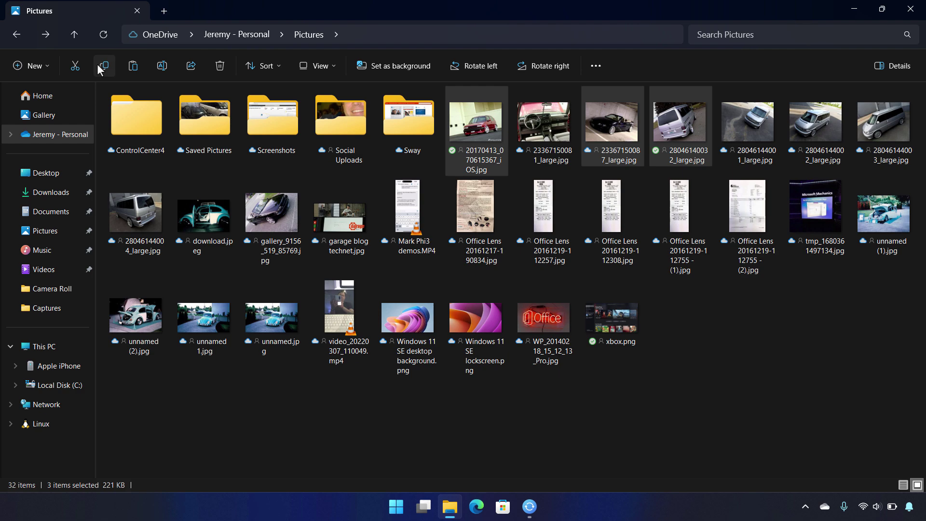
click(63, 271)
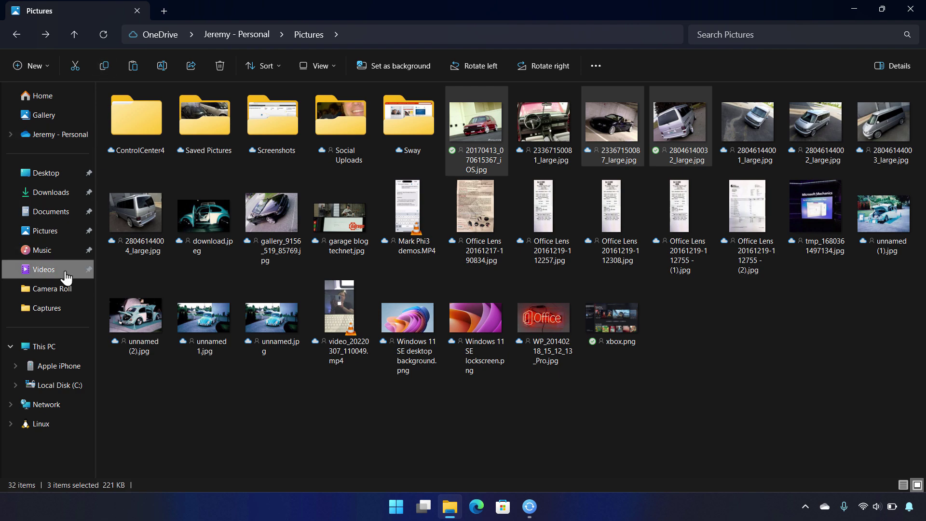
double_click(141, 134)
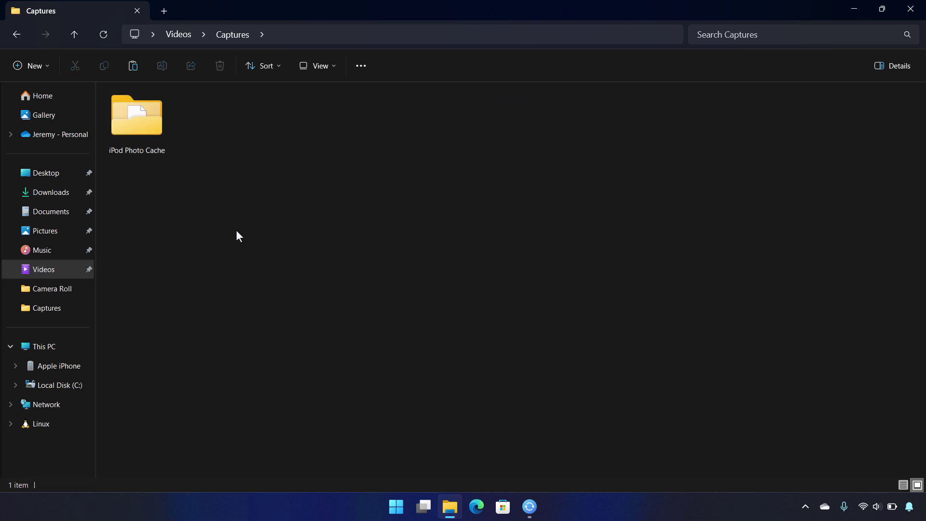
key(ctrl+v)
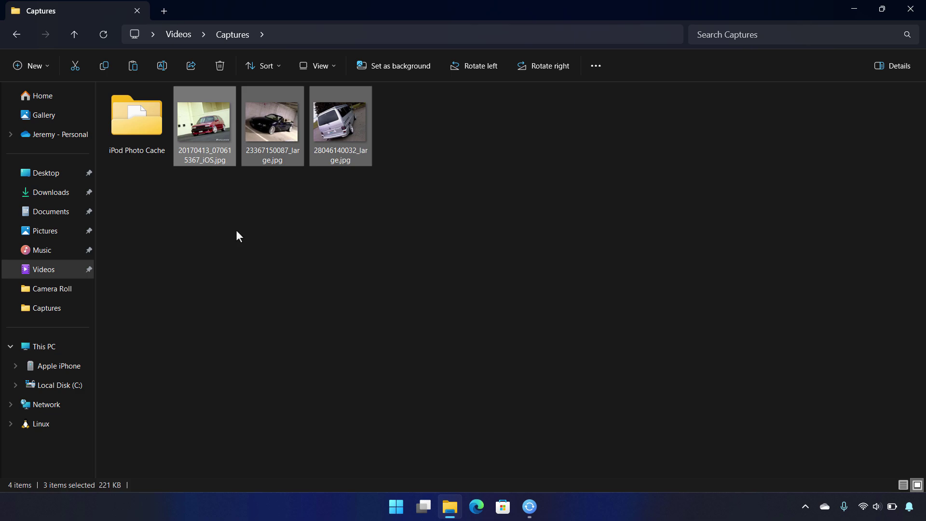
Move IMG_7453.MOV from Videos into Captures and open Captures to confirm it
click(47, 277)
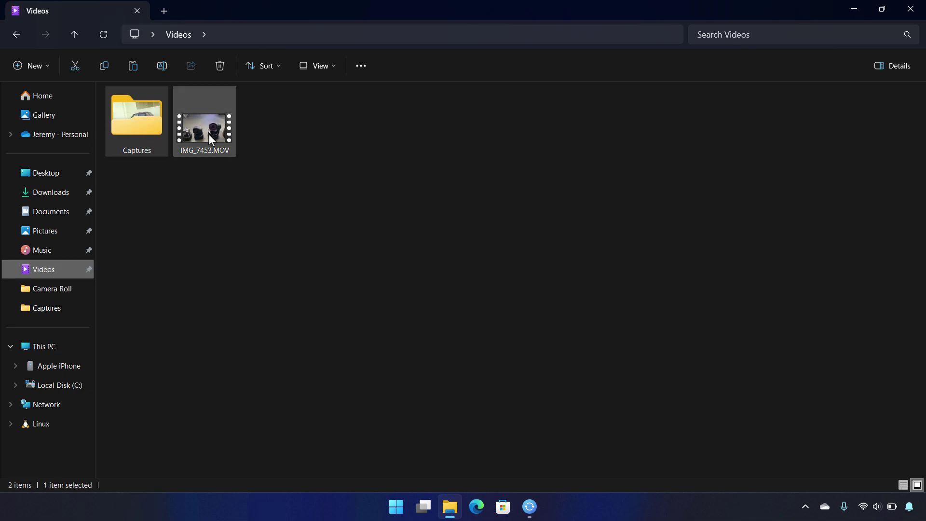
click(209, 136)
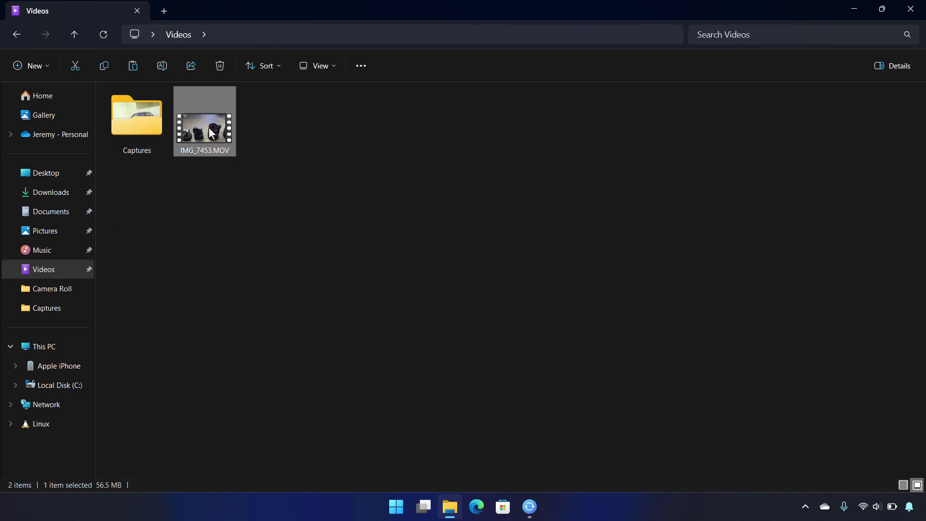
drag(208, 135, 134, 120)
double_click(134, 120)
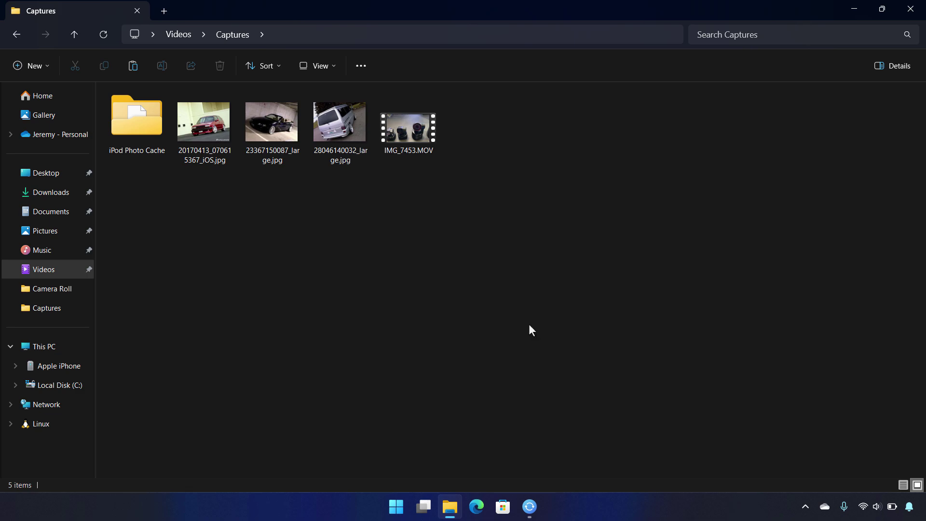
Return to Apple Devices and apply the photo settings to begin syncing Captures to the iPhone
click(529, 506)
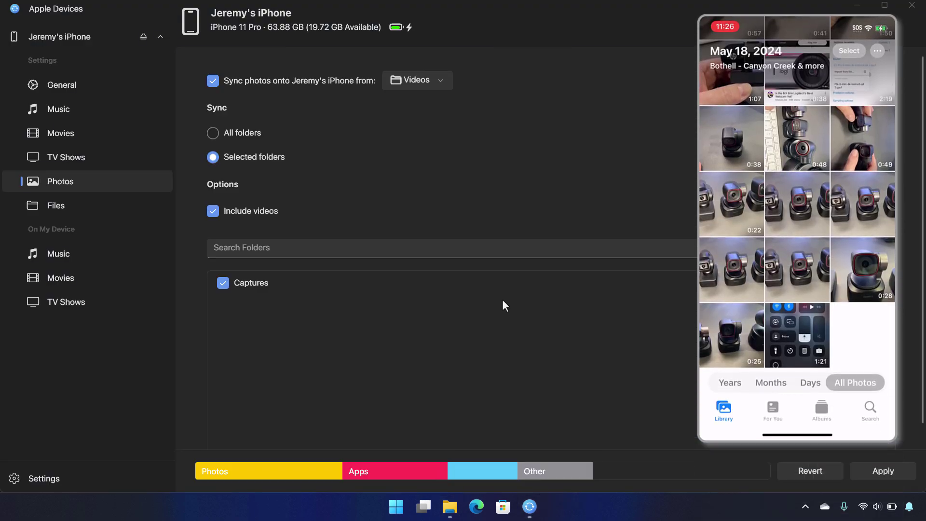
click(884, 475)
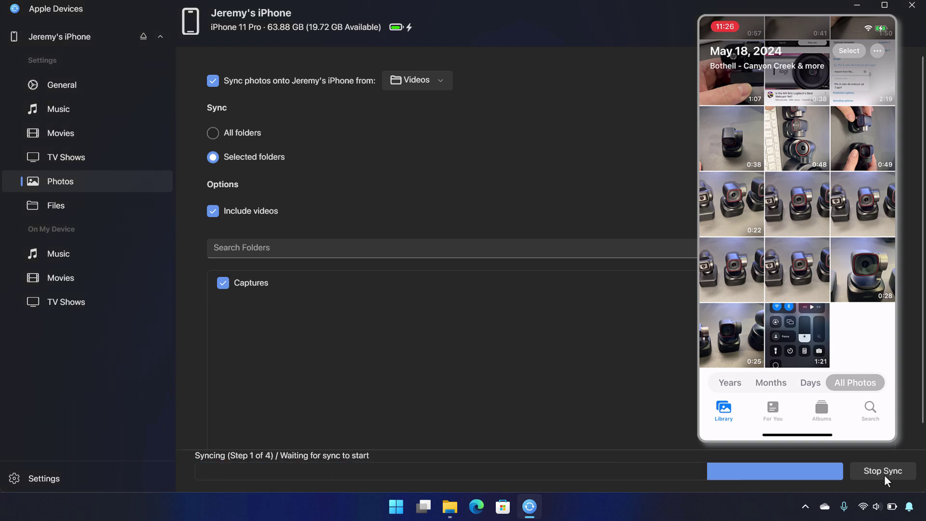